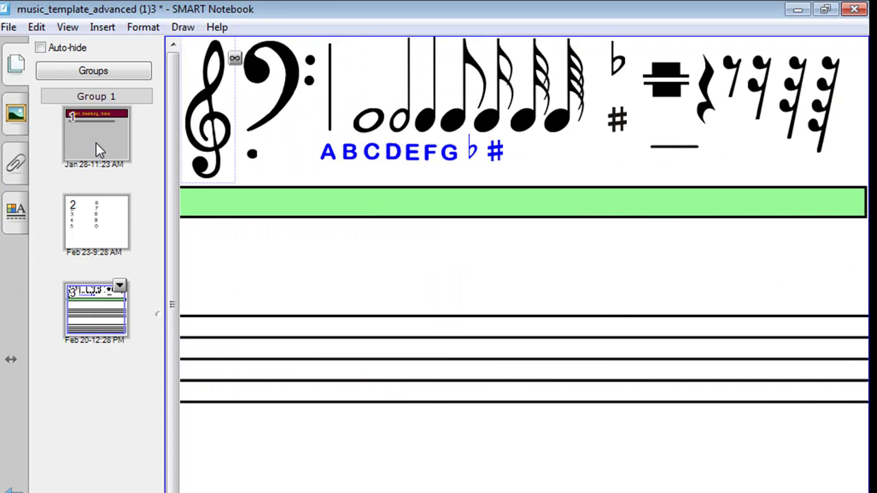
Step: Select the title page's placeholder heading and intro text, then view the page of digits 1–5 and 6–0
click(96, 142)
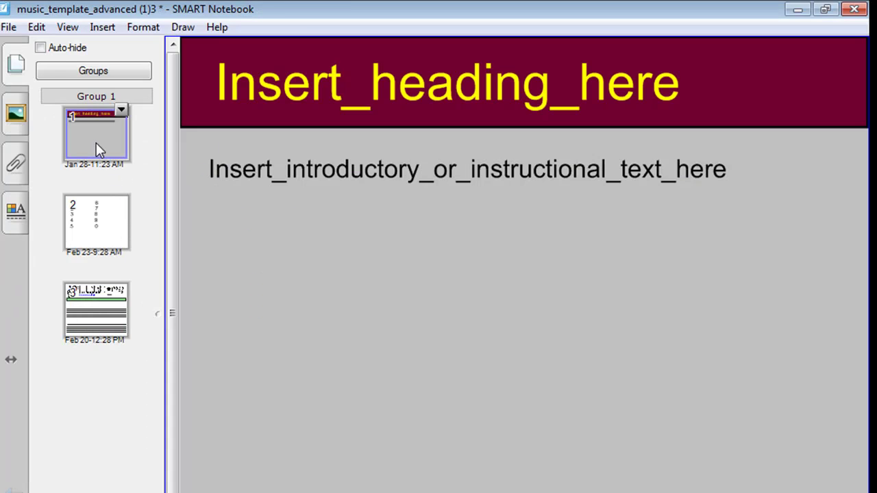
click(439, 91)
double_click(439, 91)
click(439, 91)
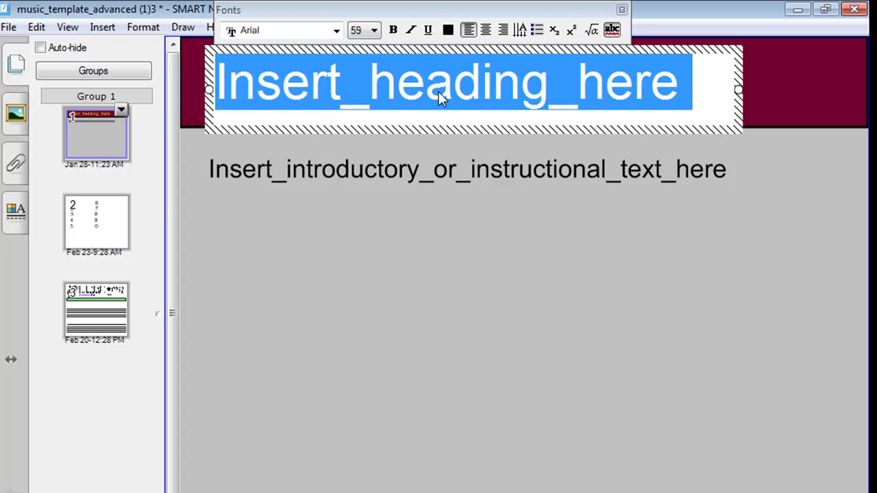
click(435, 174)
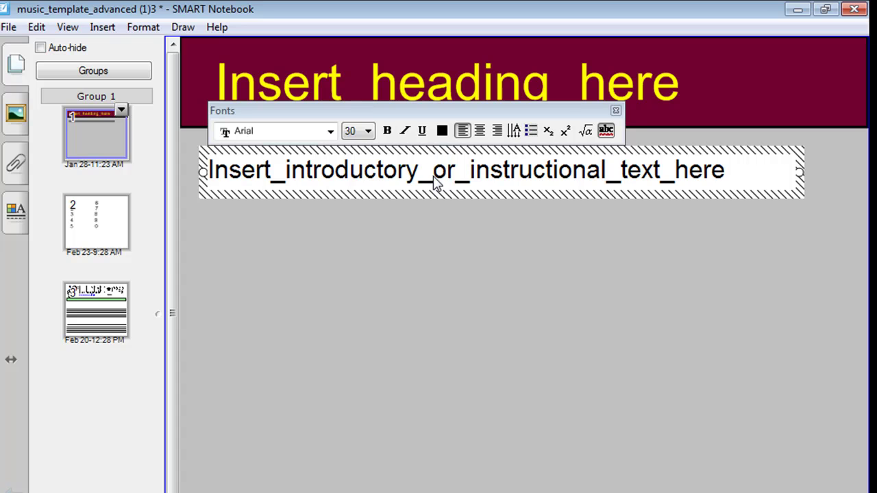
triple_click(434, 174)
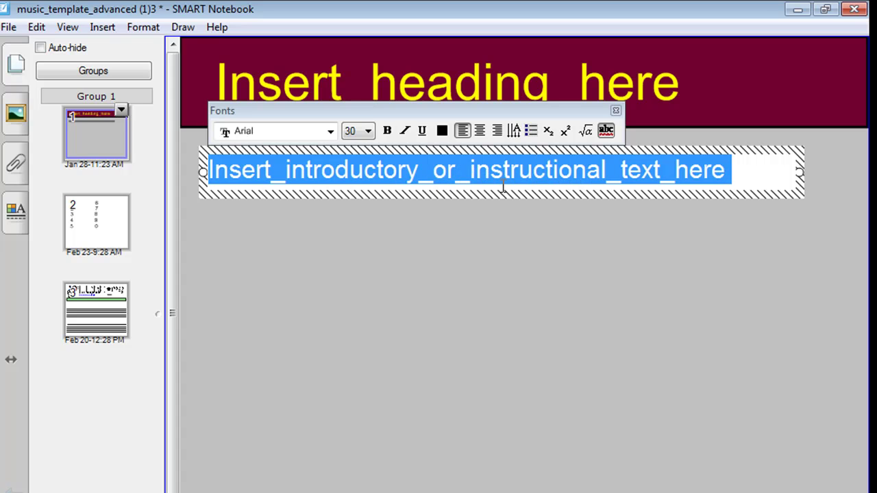
click(100, 237)
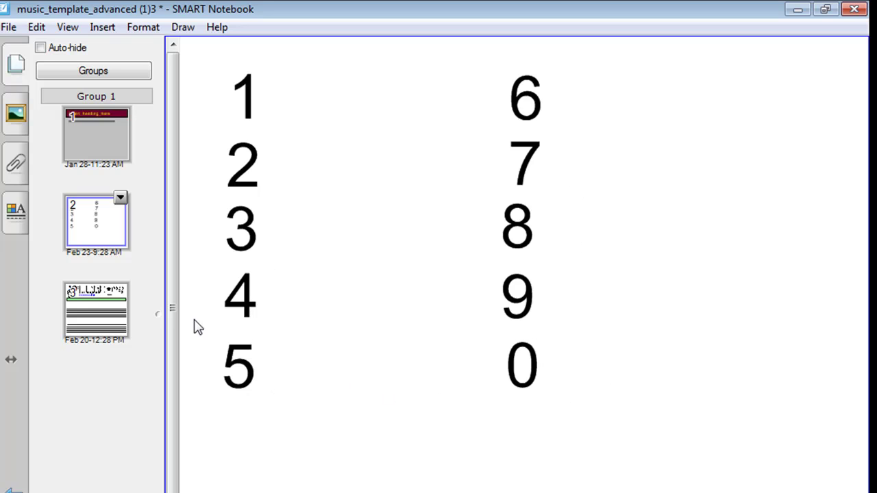
Step: Return to page 3, the music staff below the clef, note and rest palette
click(114, 325)
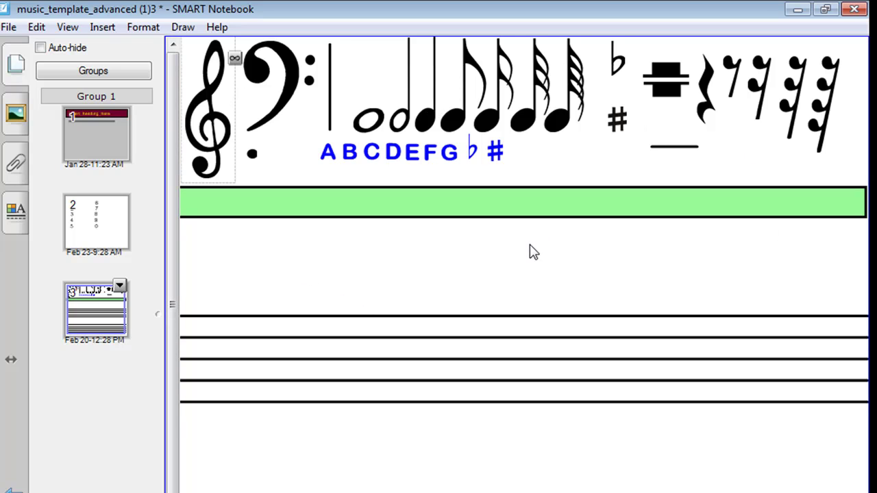
Step: Clone page 3 with Clone Page and view the new page 4 copy
right_click(96, 319)
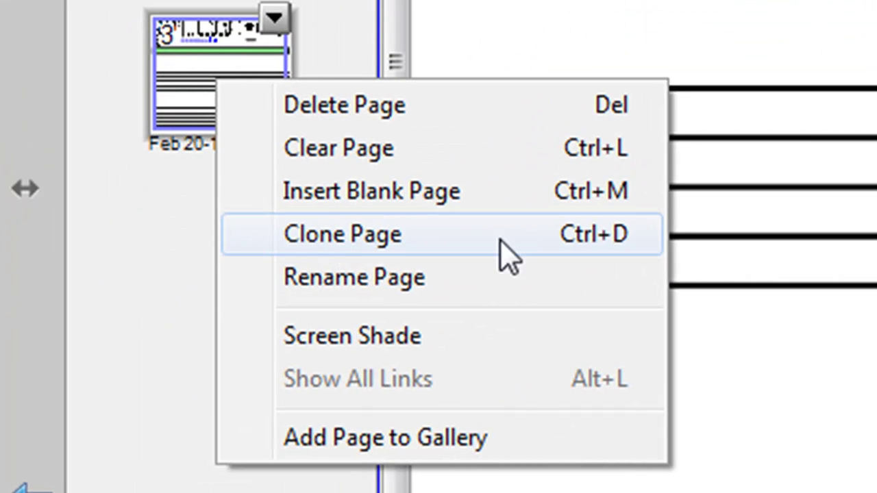
click(518, 259)
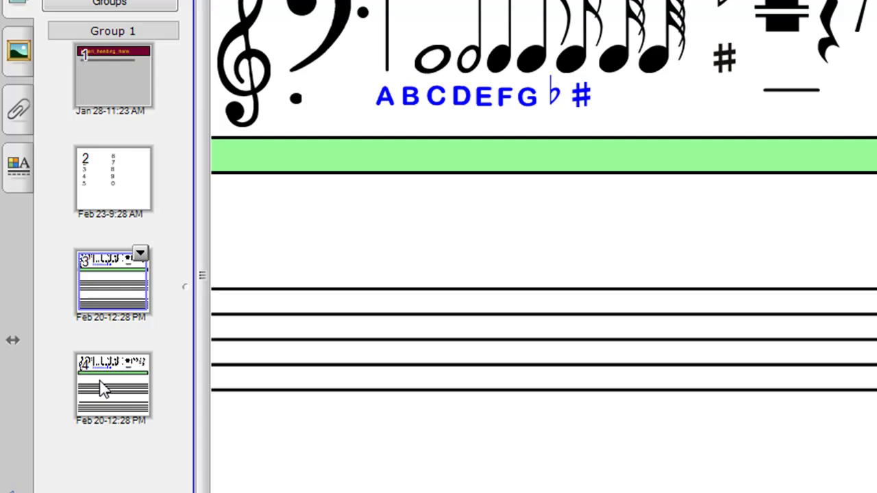
click(102, 389)
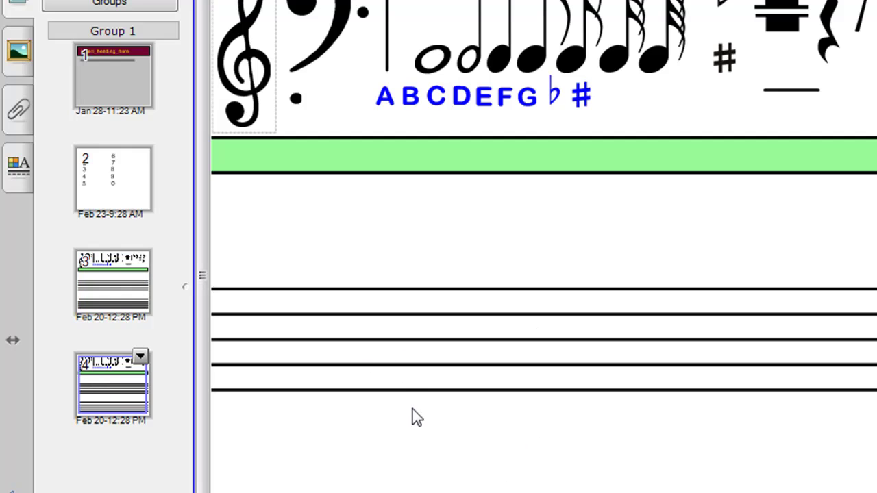
Step: On page 3, place a treble clef and an opening bar line on the staff
click(108, 287)
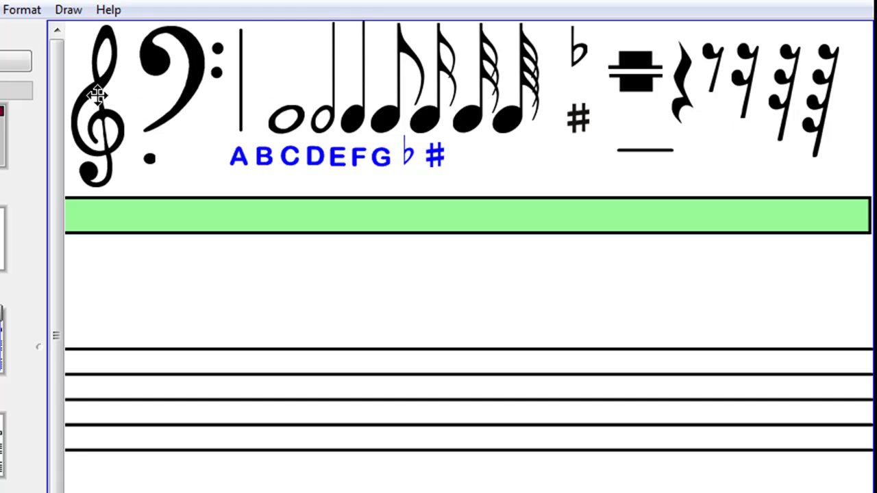
drag(98, 96, 99, 392)
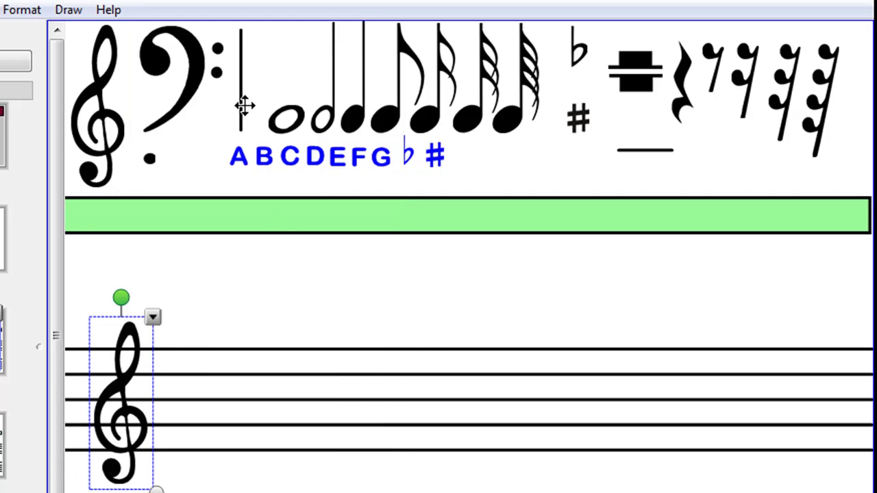
drag(243, 109, 290, 436)
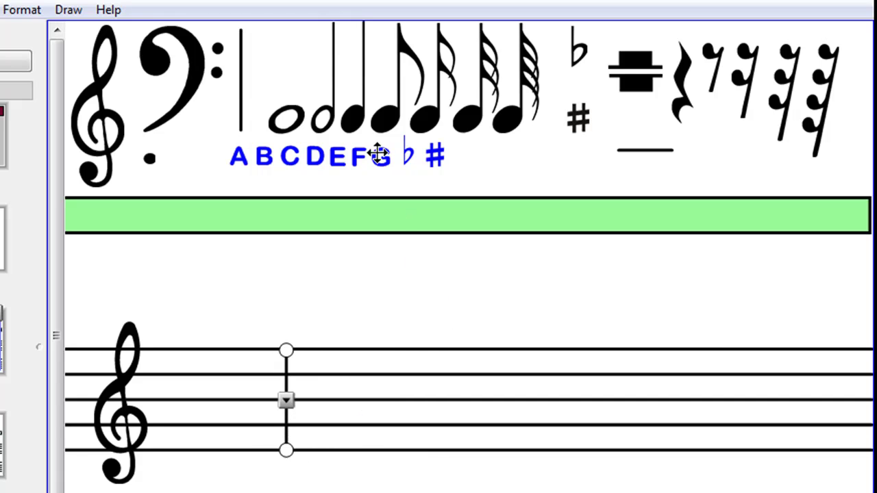
Step: Add quarter notes rising through the staff spaces, followed by a closing bar line
drag(354, 111, 335, 428)
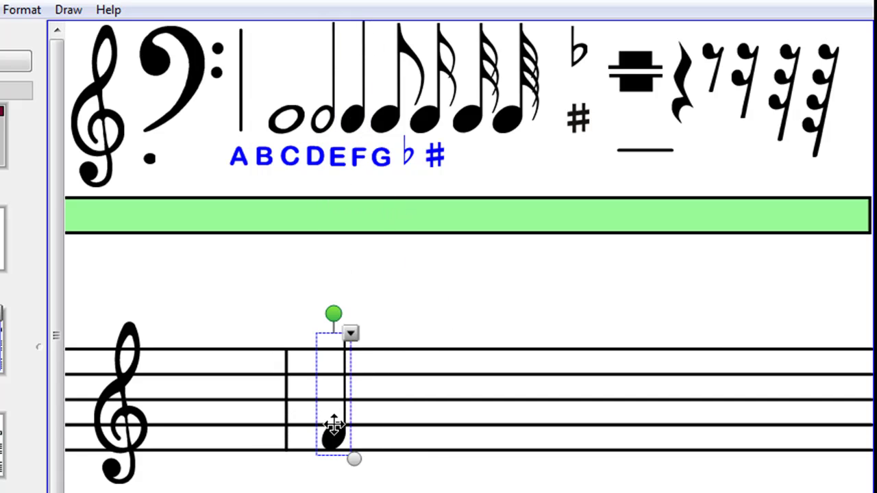
drag(351, 113, 433, 390)
drag(353, 111, 483, 361)
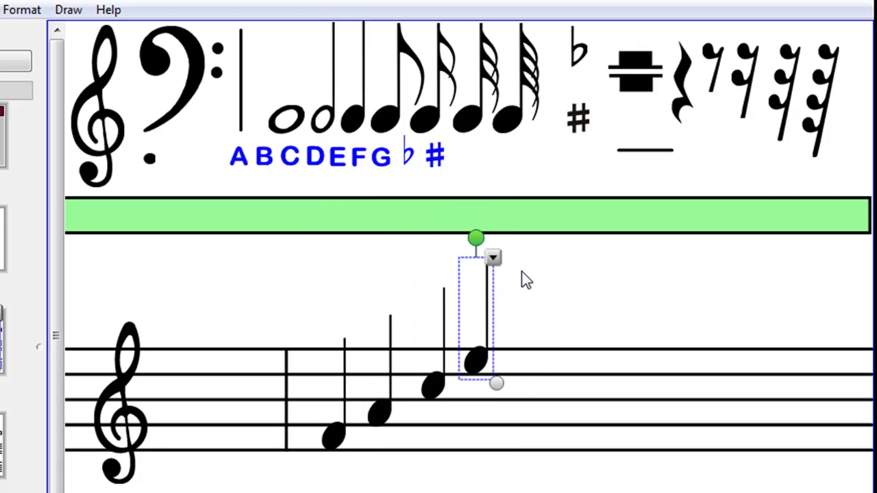
drag(240, 94, 547, 420)
click(271, 277)
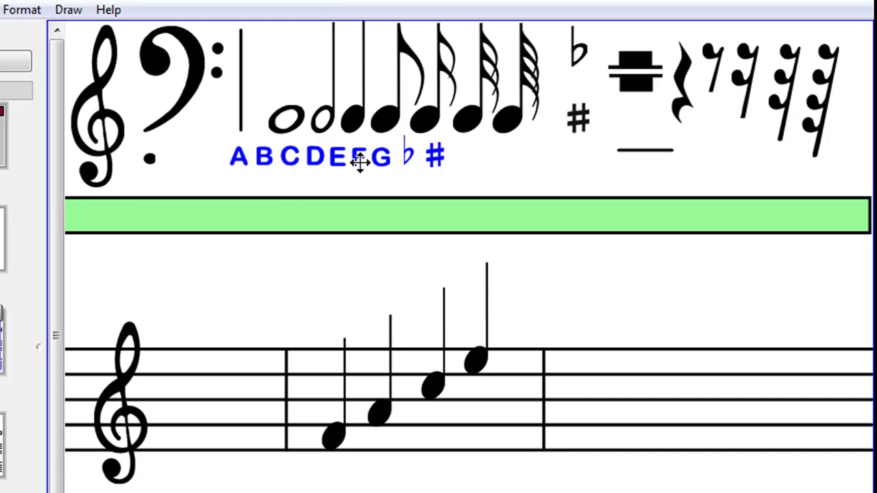
Step: Label the four notes F, A, C and E beneath the staff
drag(361, 161, 325, 479)
drag(253, 174, 379, 480)
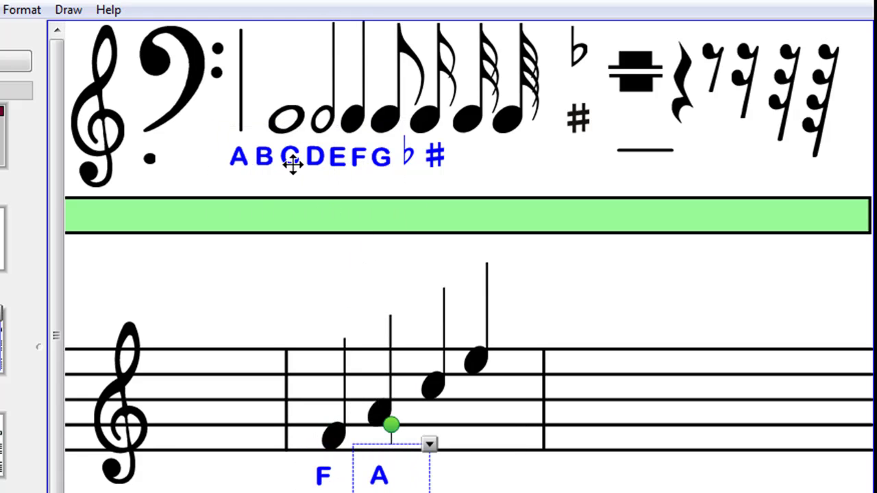
drag(290, 165, 436, 480)
drag(342, 165, 477, 480)
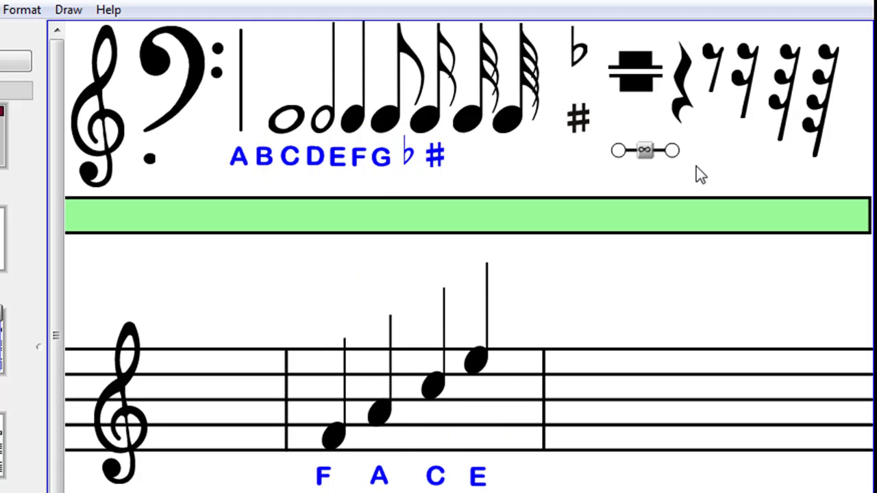
Step: Place a tie symbol and stretch it to join the F and A stem tops
drag(644, 150, 345, 341)
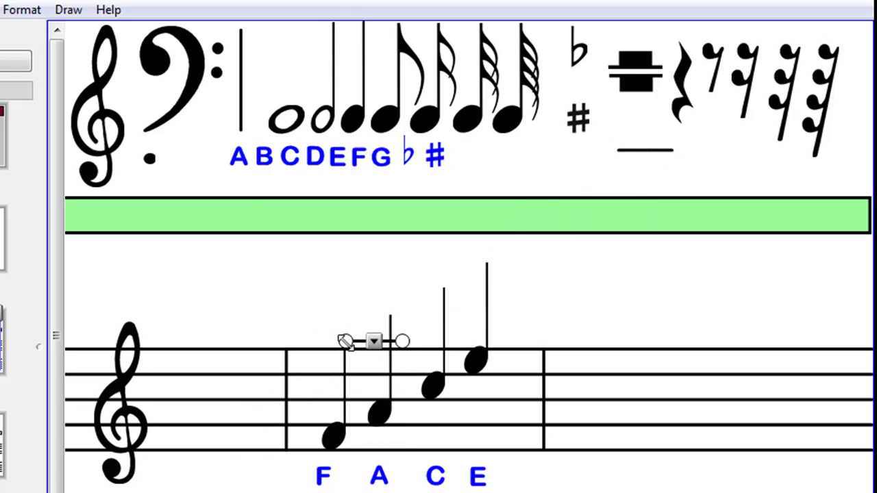
drag(403, 341, 389, 318)
click(598, 300)
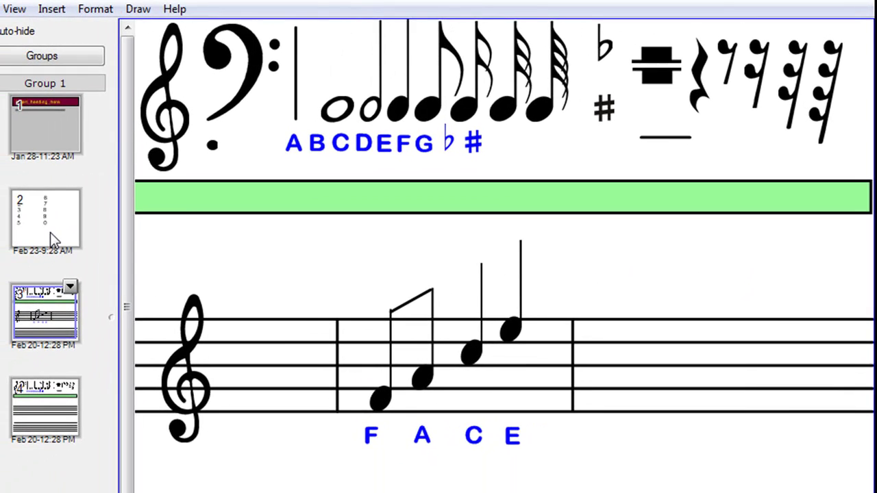
Step: Copy the digit 4 from the digits page and paste it onto the staff page
click(50, 233)
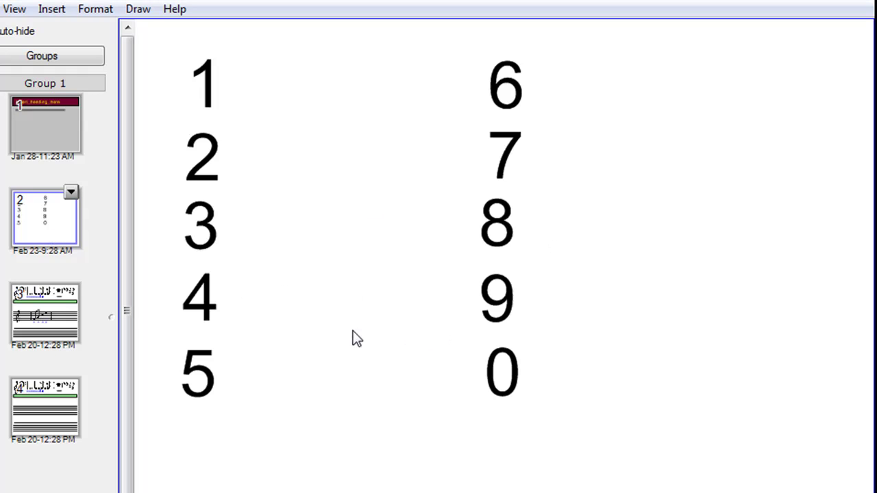
right_click(211, 300)
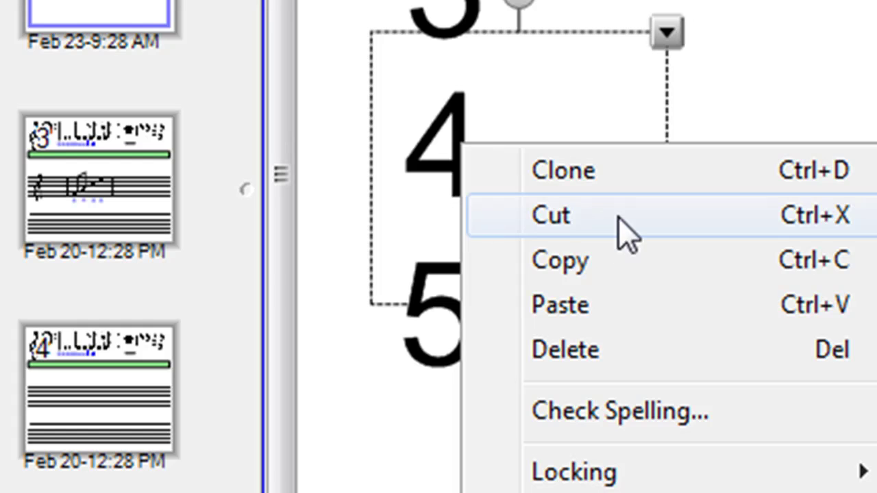
click(608, 273)
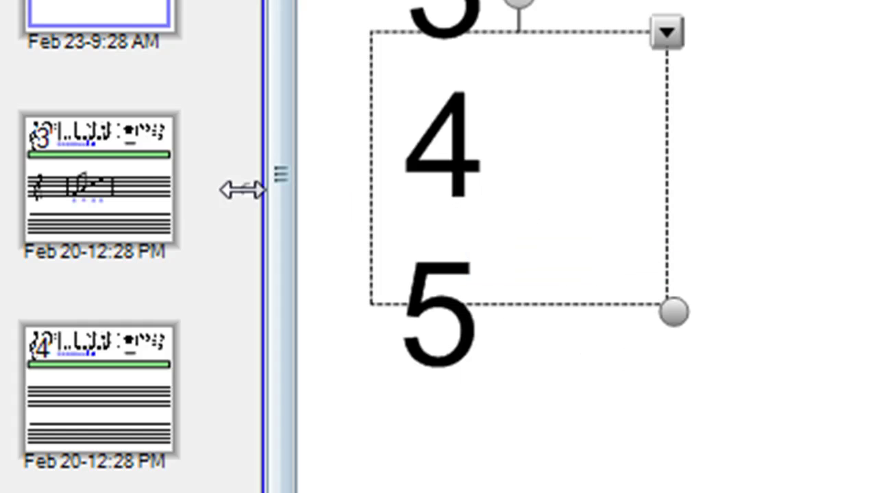
click(144, 190)
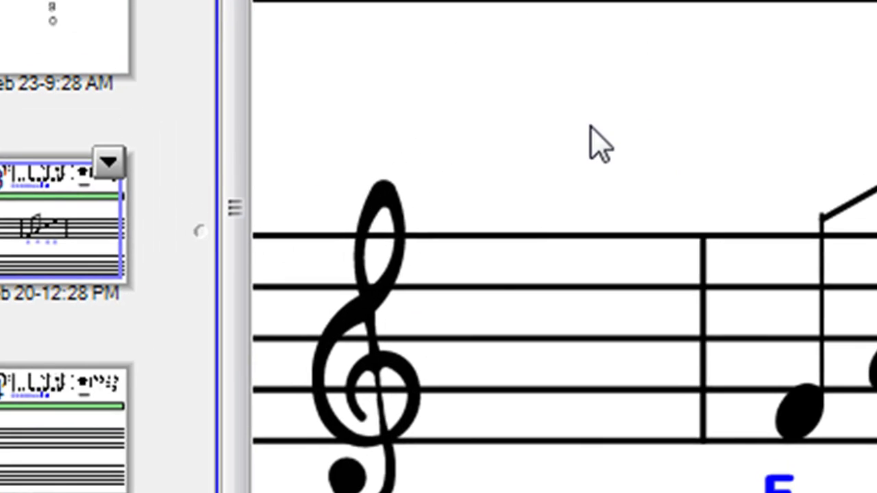
right_click(596, 144)
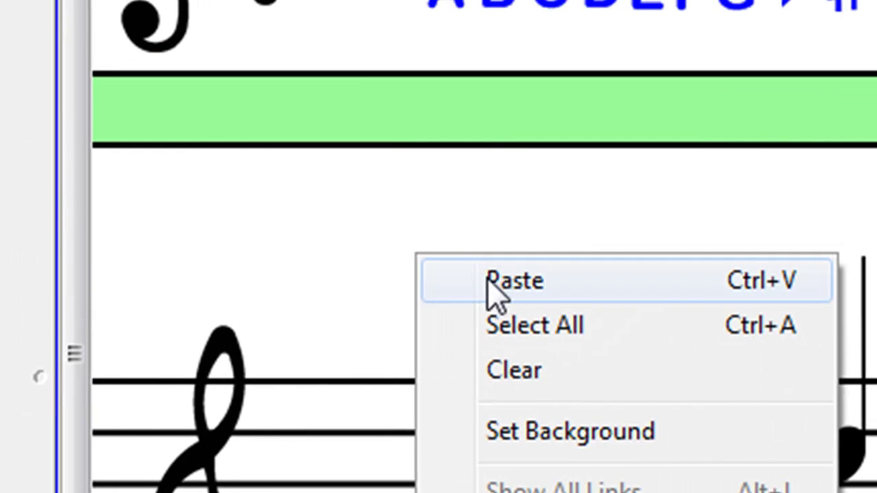
click(494, 294)
Step: Place the 4 beside the treble clef and duplicate it below to form 4/4
drag(293, 236, 410, 472)
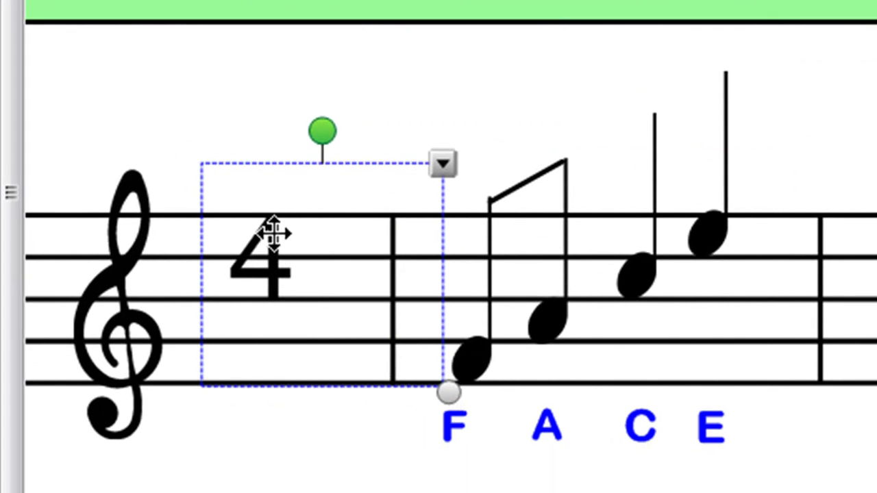
drag(273, 234, 265, 341)
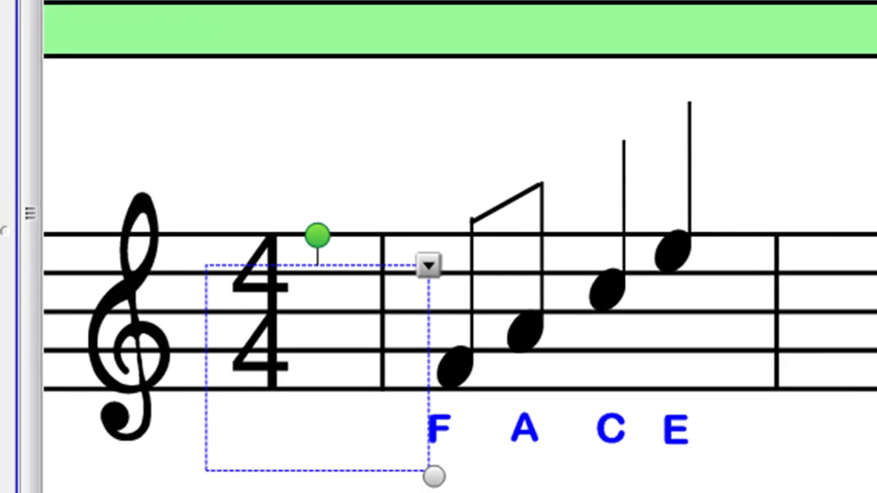
click(870, 103)
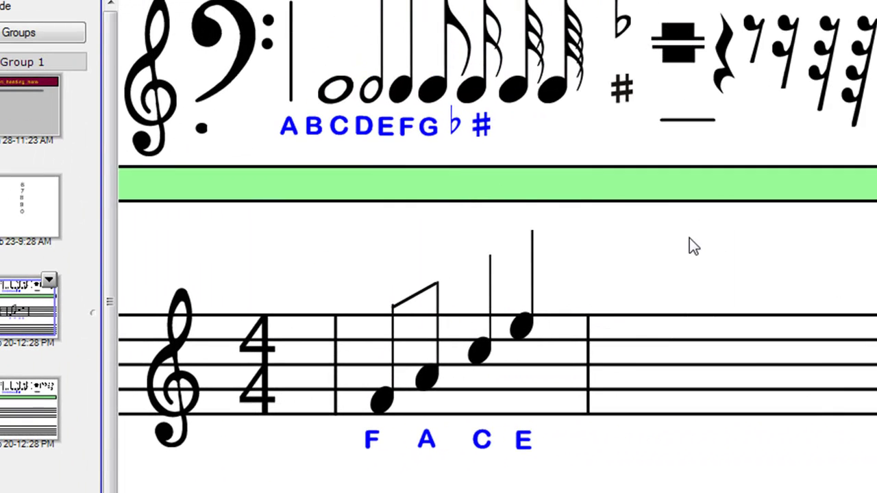
Step: Copy the green bar and drop the copy below the staff
drag(455, 178, 431, 443)
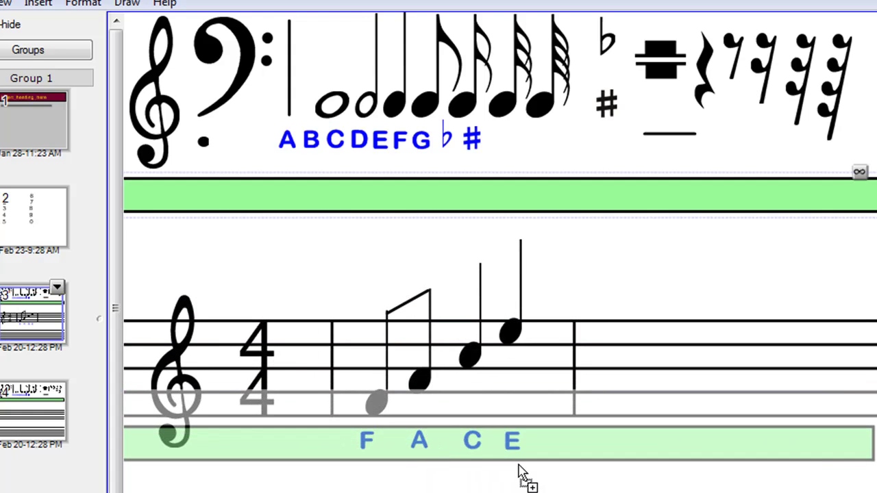
drag(518, 473, 658, 477)
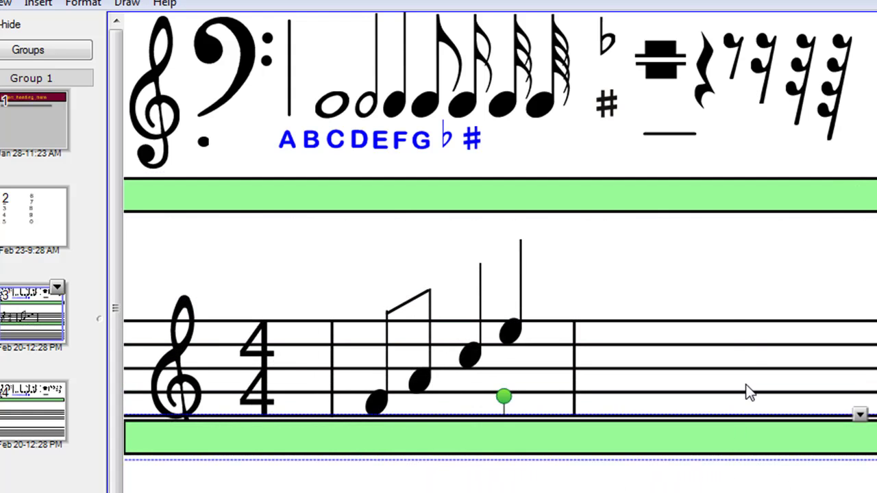
click(728, 272)
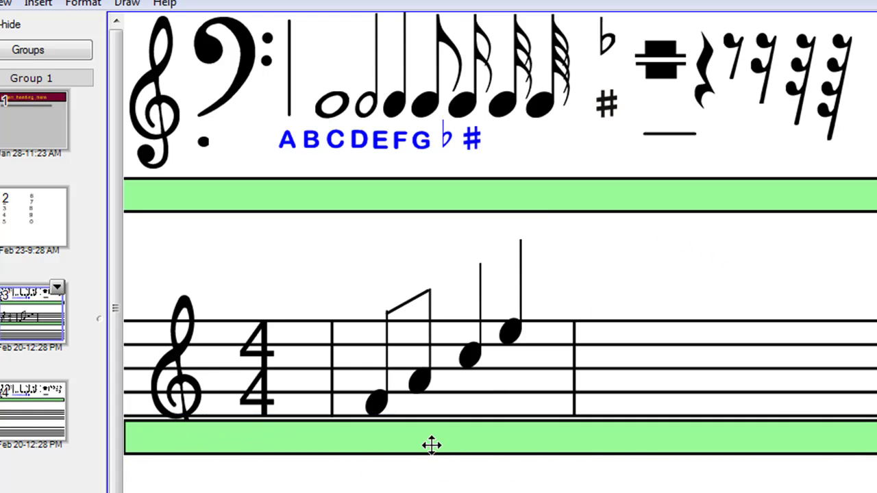
Step: Reposition the F A C E labels and slide the lower green bar up to hide them
drag(431, 446, 431, 492)
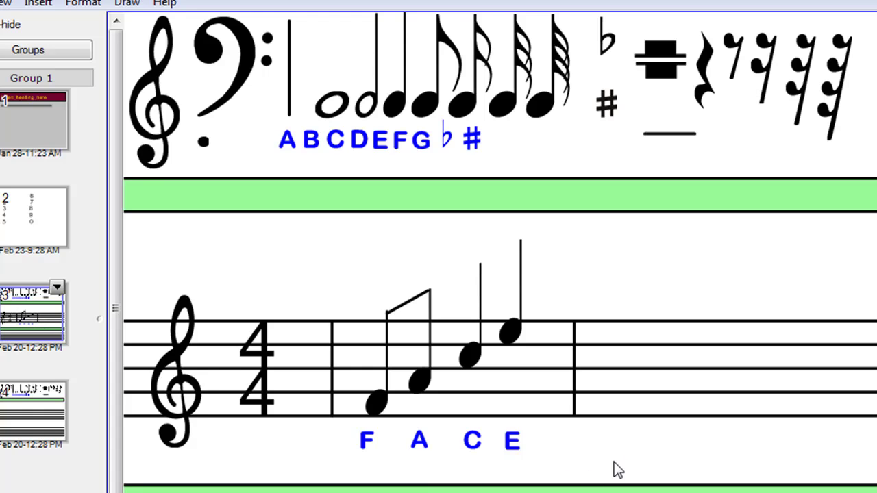
drag(613, 462, 362, 469)
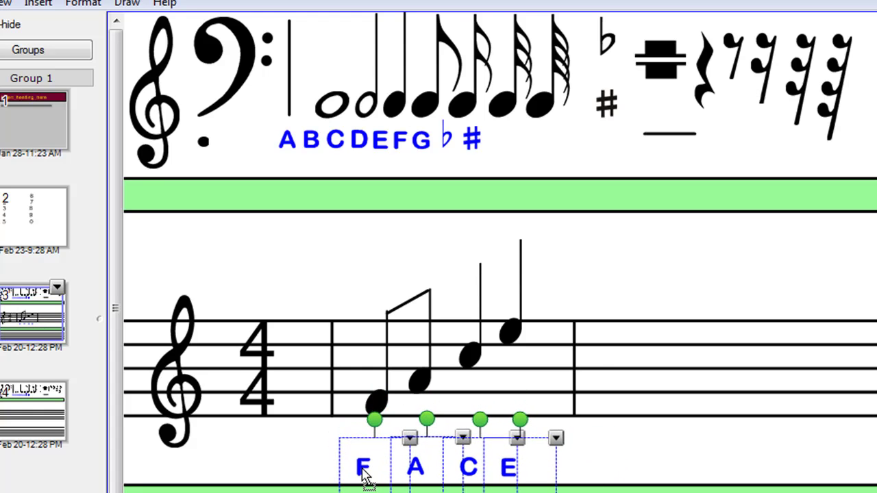
click(700, 482)
click(696, 488)
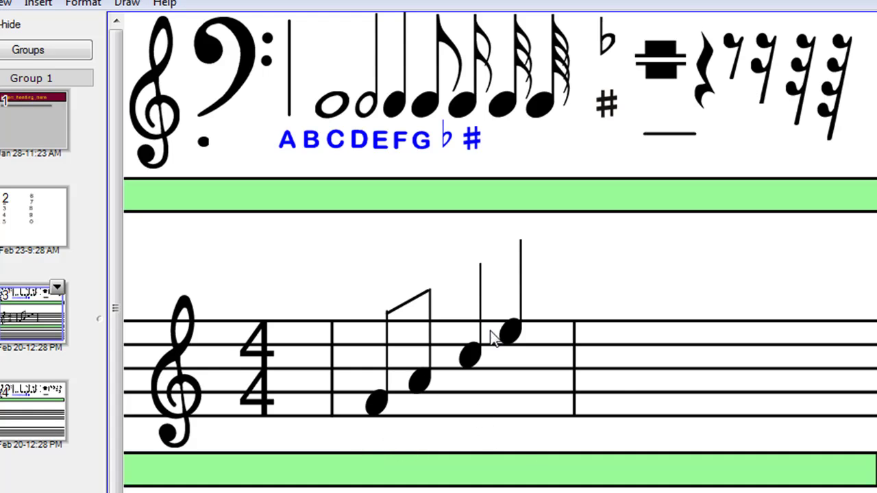
click(458, 465)
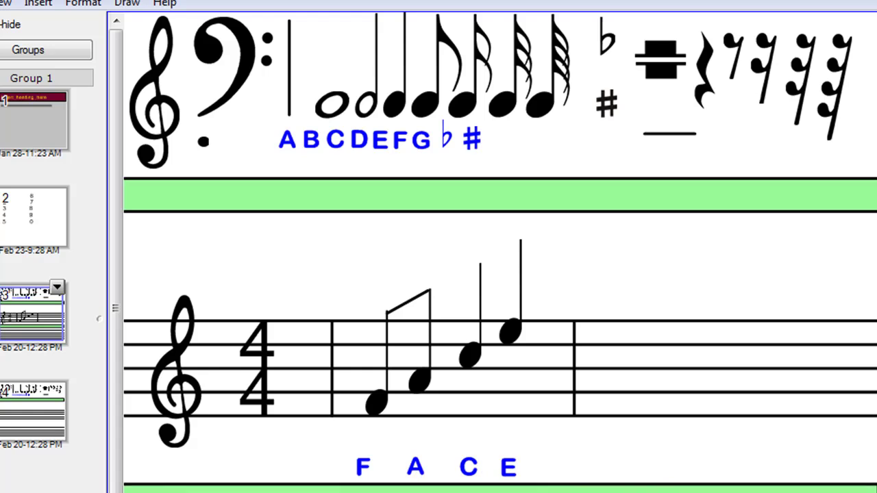
drag(464, 491, 466, 473)
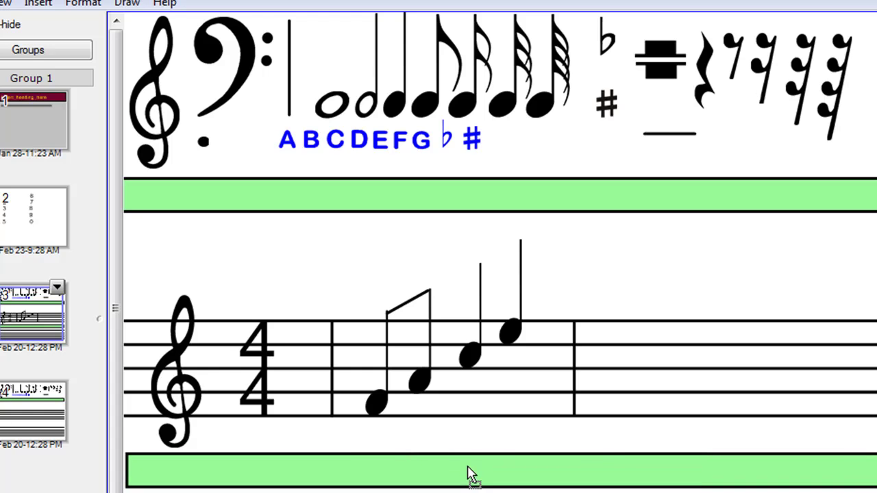